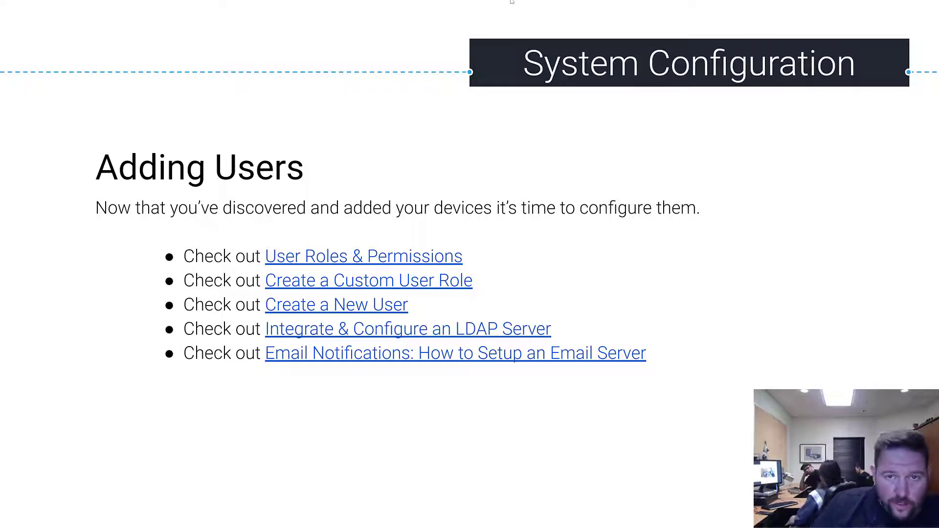
Step: Exit the full-screen slideshow and return to slide 96, 'Adding Users', in the editor
{"action": "left_click", "coordinate": [469, 24]}
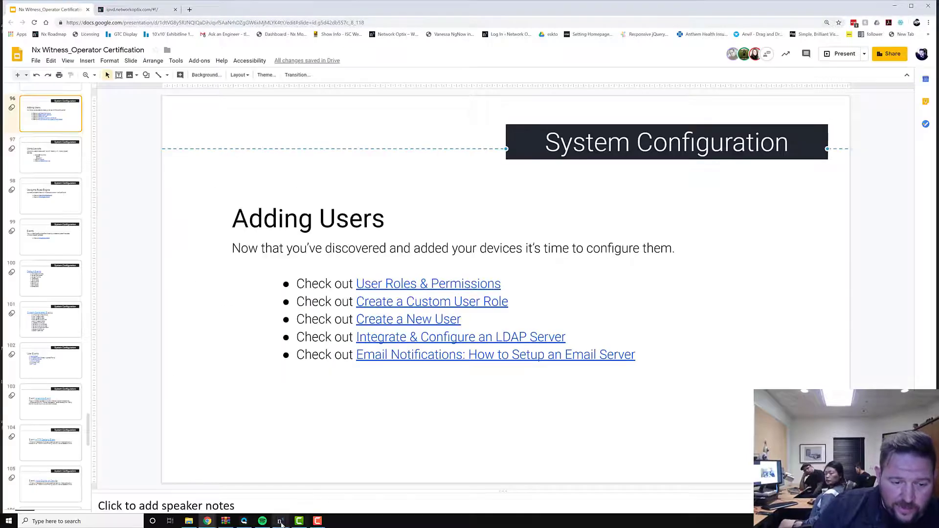
Step: Bring Nx Witness forward, disconnect from the current server and pick the office demo system
{"action": "left_click", "coordinate": [208, 522]}
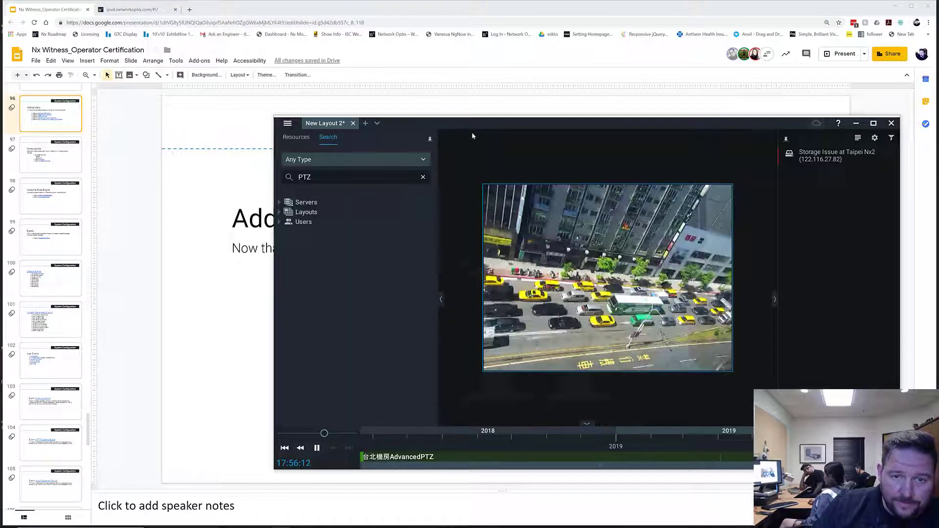
{"action": "left_click_drag", "start_coordinate": [295, 123], "coordinate": [143, 92]}
{"action": "left_click", "coordinate": [136, 93]}
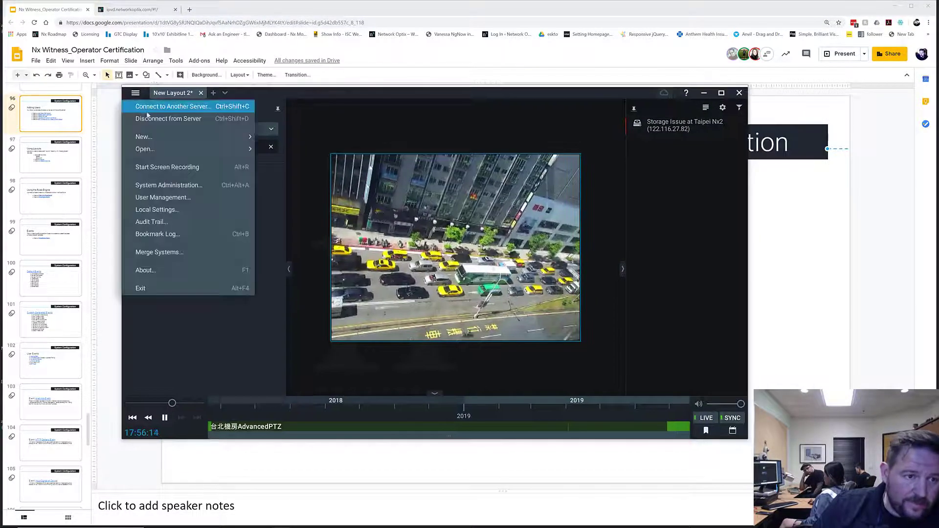
{"action": "left_click", "coordinate": [152, 115]}
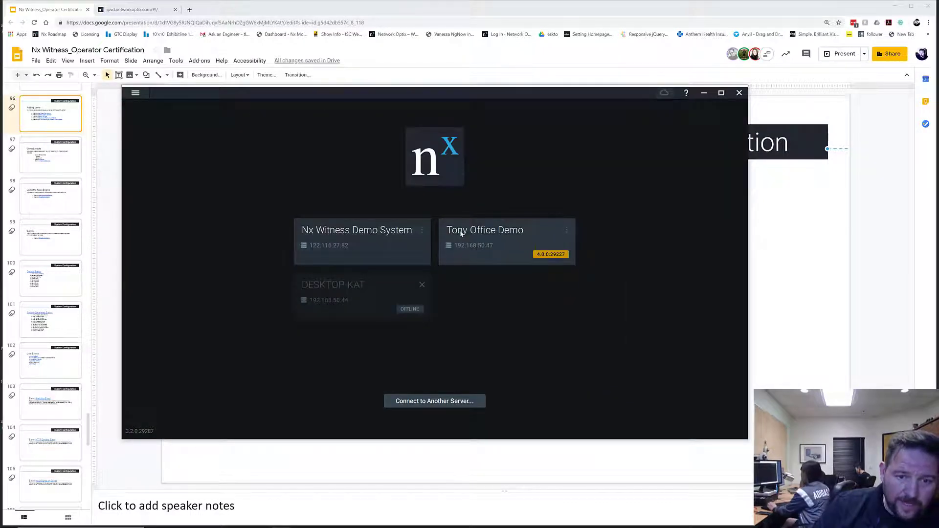
{"action": "left_click", "coordinate": [460, 237]}
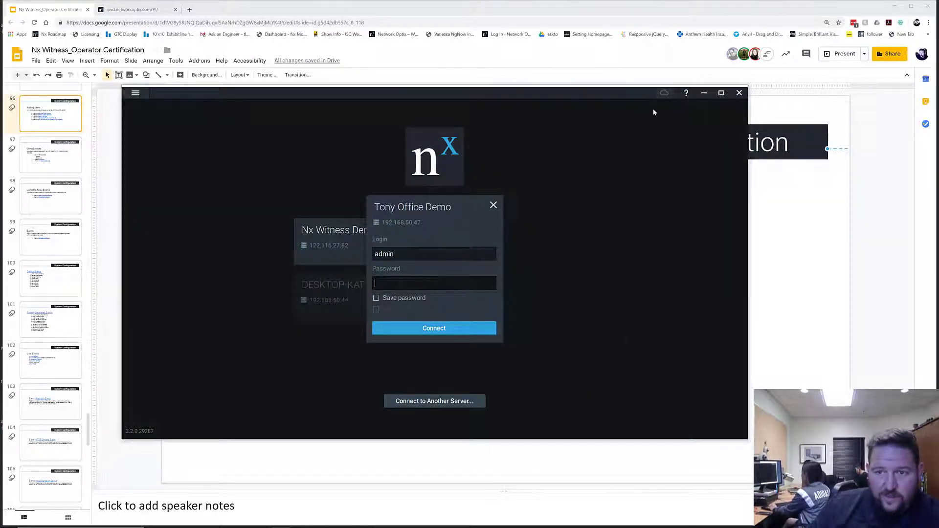
Step: Sign in to Nx Cloud with the account e-mail and password
{"action": "left_click", "coordinate": [664, 93]}
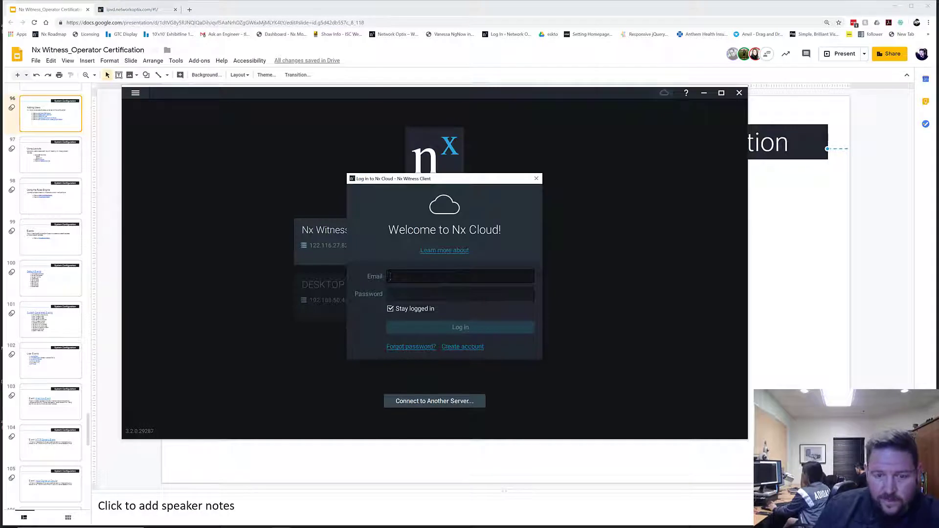
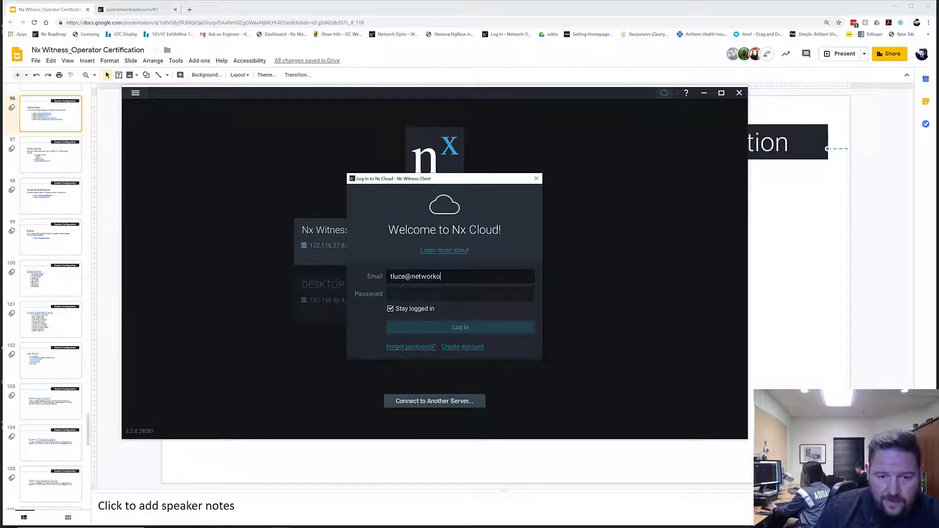
{"action": "key", "text": "Tab"}
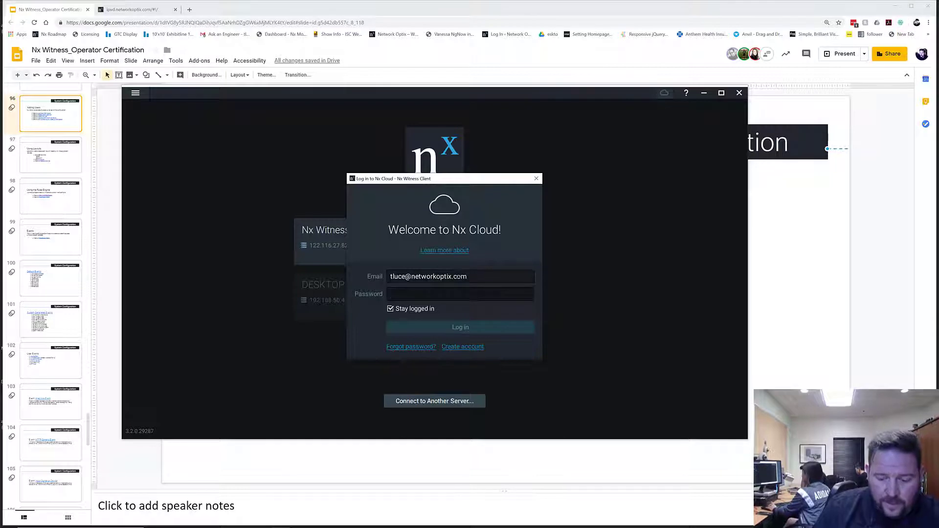
{"action": "type", "text": "*********"}
{"action": "key", "text": "Return"}
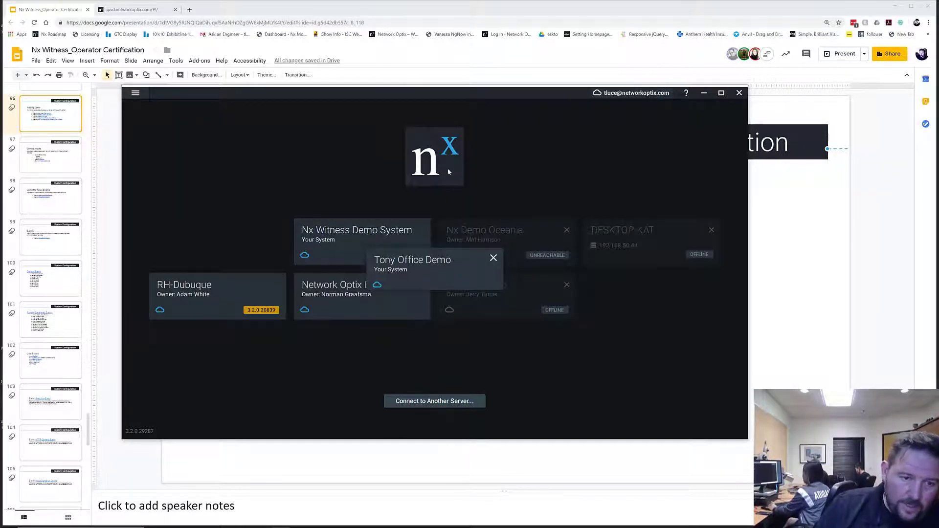
Step: From the Welcome Screen, connect to Tony Office Demo and restart the client in compatibility mode
{"action": "left_click", "coordinate": [135, 93]}
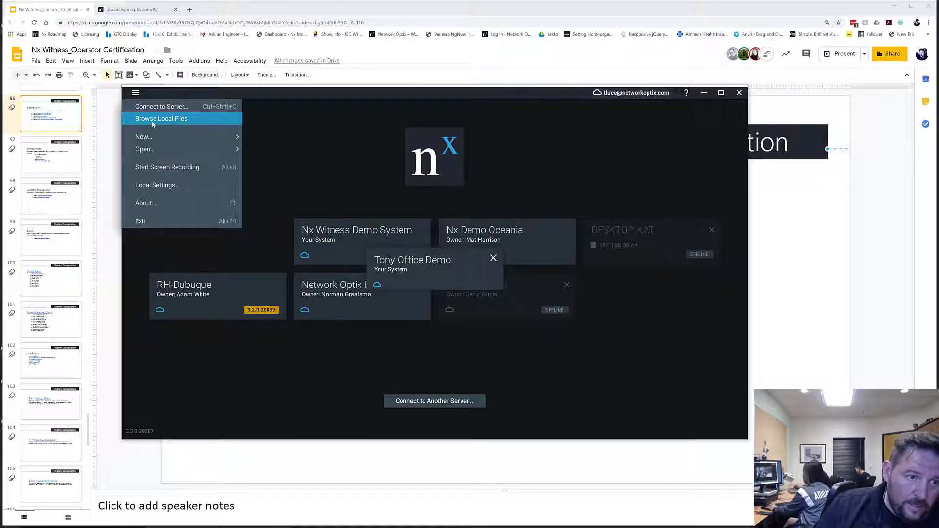
{"action": "left_click", "coordinate": [152, 124]}
{"action": "left_click", "coordinate": [135, 93]}
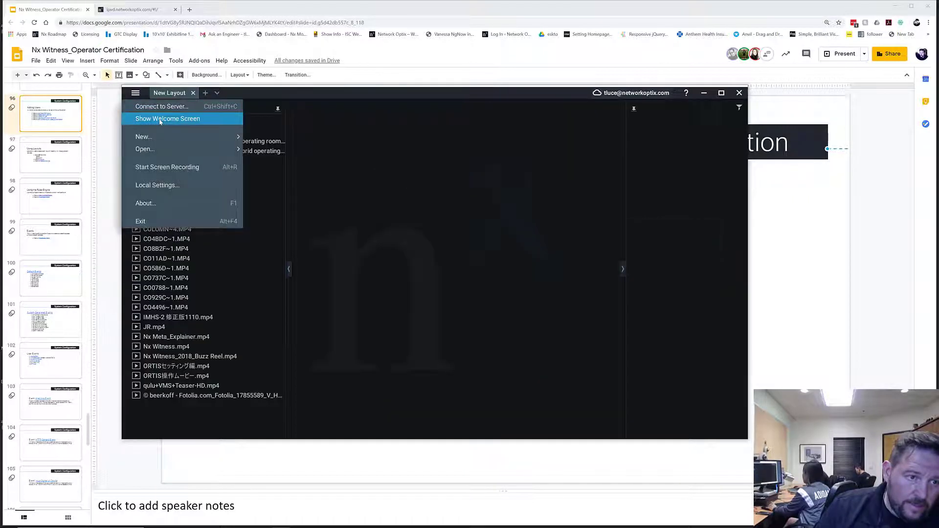
{"action": "left_click", "coordinate": [160, 120]}
{"action": "left_click", "coordinate": [217, 239]}
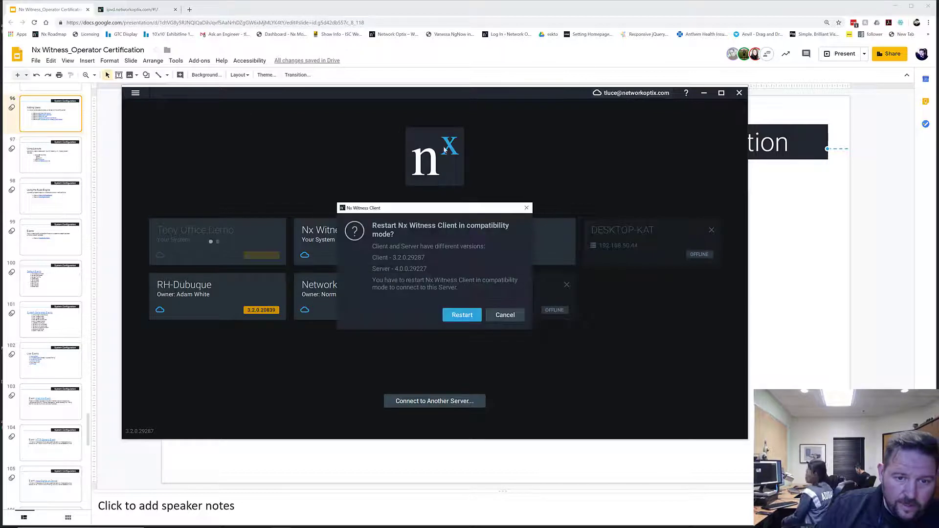
{"action": "left_click", "coordinate": [473, 314]}
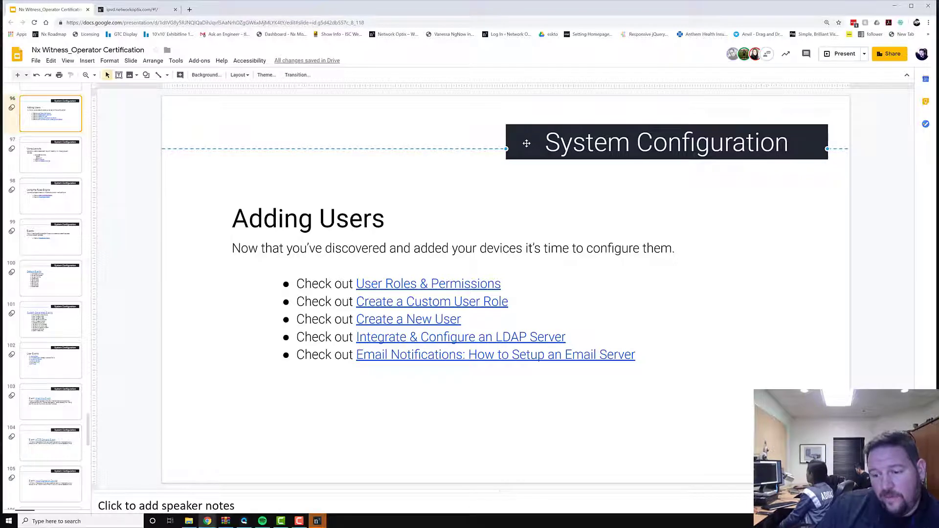
{"action": "left_click", "coordinate": [316, 522]}
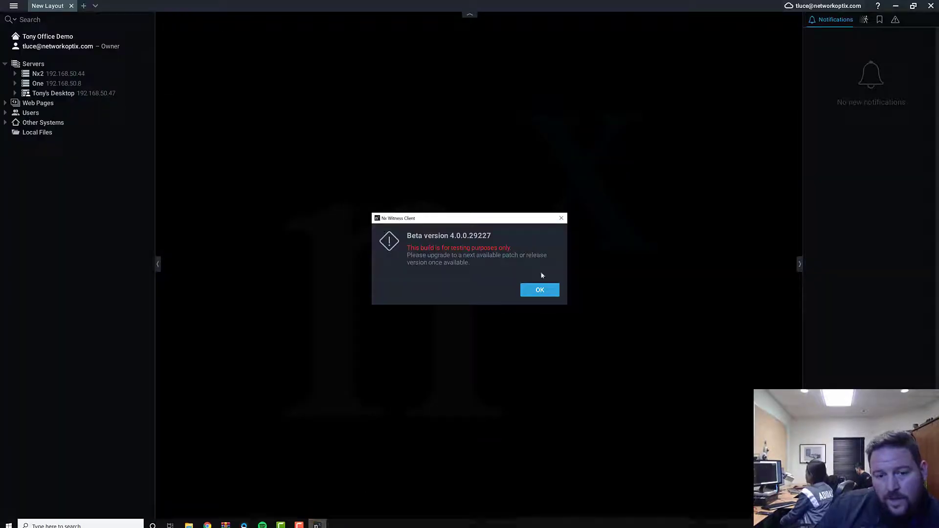
Step: Dismiss the beta warning and expand the Nx2, One and Tony's Desktop server camera lists
{"action": "left_click", "coordinate": [537, 288]}
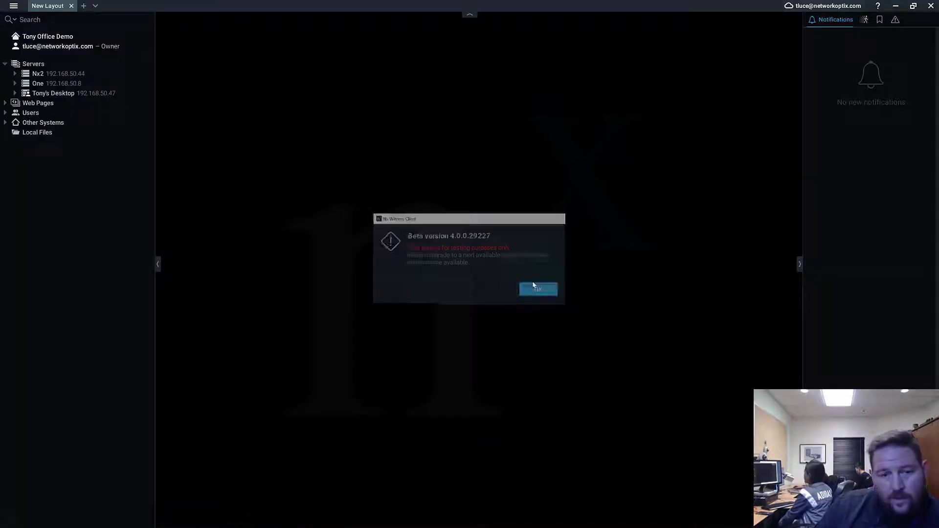
{"action": "left_click", "coordinate": [14, 74]}
{"action": "left_click", "coordinate": [14, 181]}
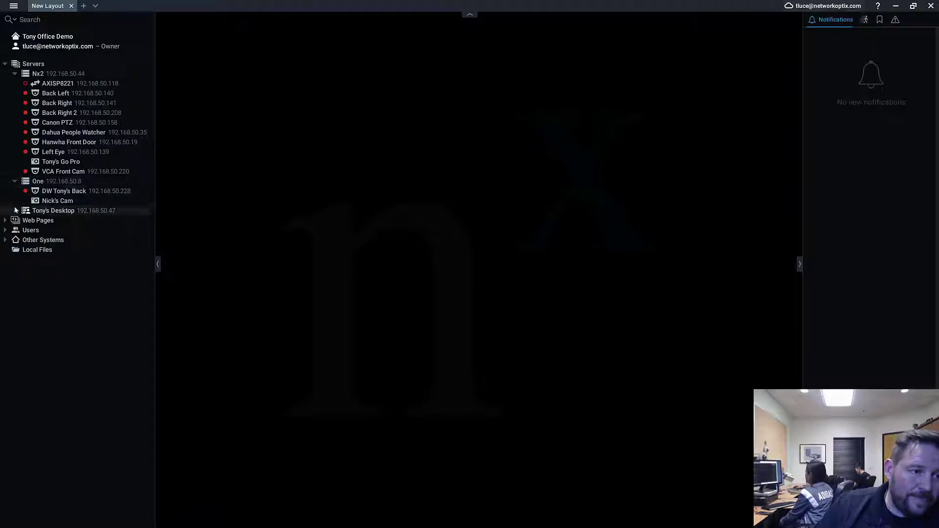
{"action": "left_click", "coordinate": [15, 210]}
Step: Open System Administration on the Users tab
{"action": "left_click", "coordinate": [13, 6]}
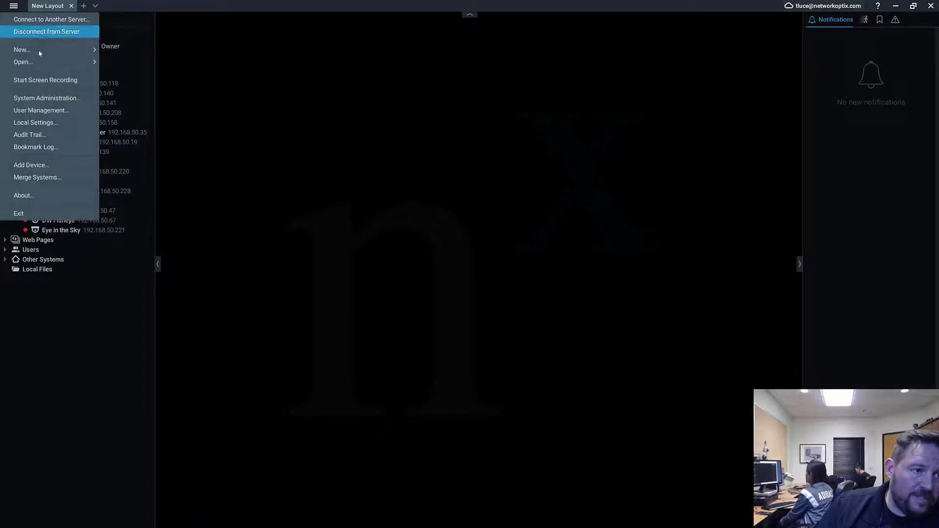
{"action": "left_click", "coordinate": [42, 98]}
{"action": "left_click", "coordinate": [407, 84]}
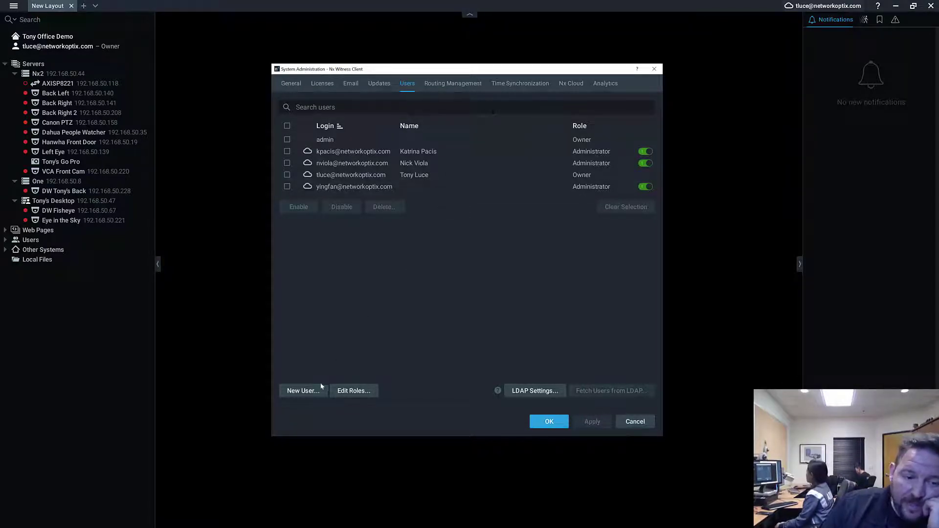
Step: Start a New User and set its User Type to Local, with Live Viewer preset
{"action": "left_click", "coordinate": [303, 391]}
{"action": "left_click", "coordinate": [452, 178]}
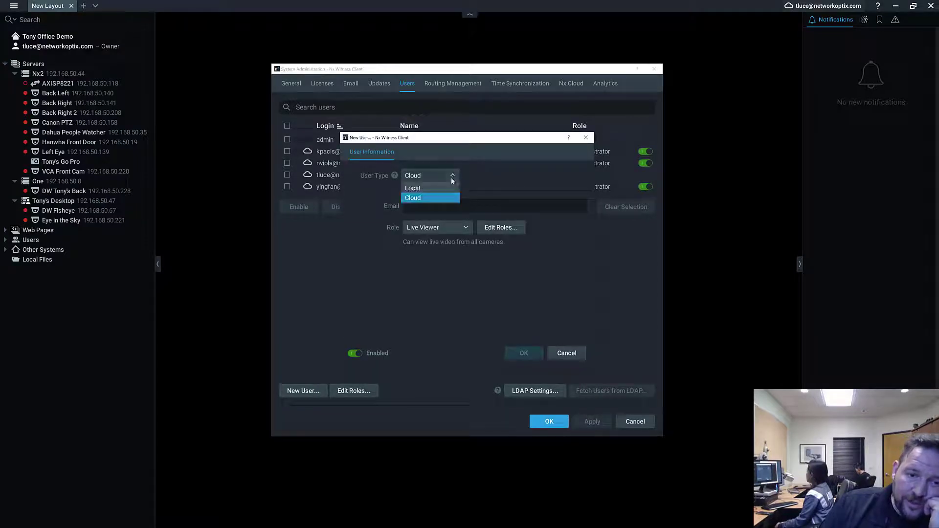
{"action": "left_click", "coordinate": [444, 187]}
{"action": "left_click", "coordinate": [446, 176]}
{"action": "left_click", "coordinate": [448, 198]}
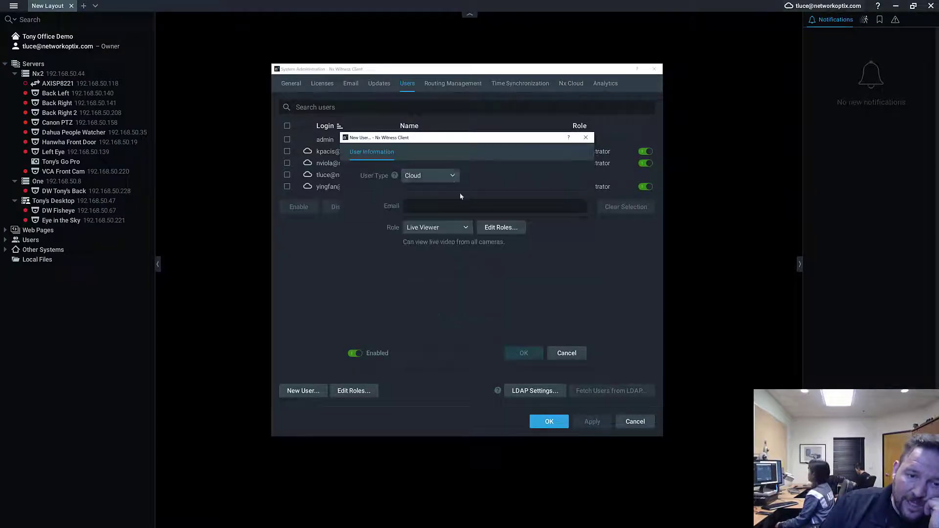
{"action": "left_click", "coordinate": [424, 176]}
{"action": "left_click", "coordinate": [431, 188]}
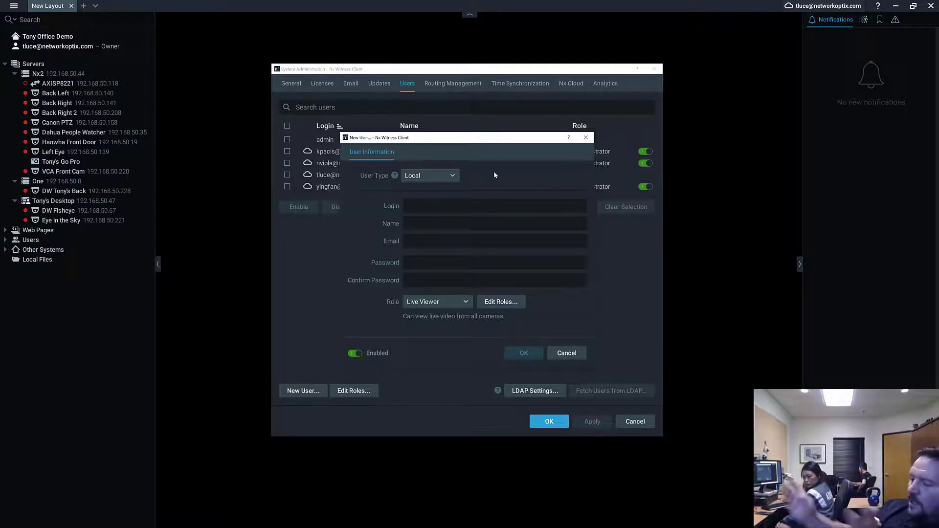
Step: Switch the new user to Cloud, keep the Live Viewer role, and open Edit Roles
{"action": "left_click", "coordinate": [433, 176]}
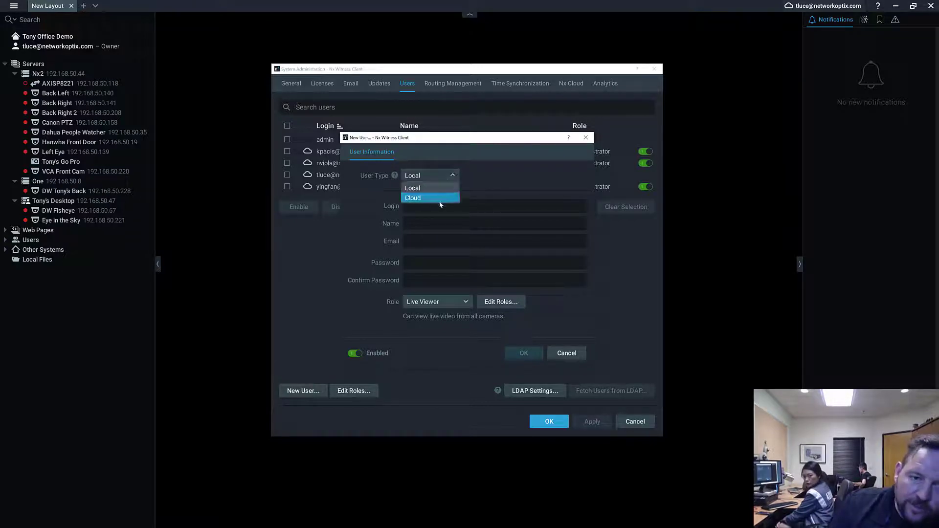
{"action": "left_click", "coordinate": [439, 200]}
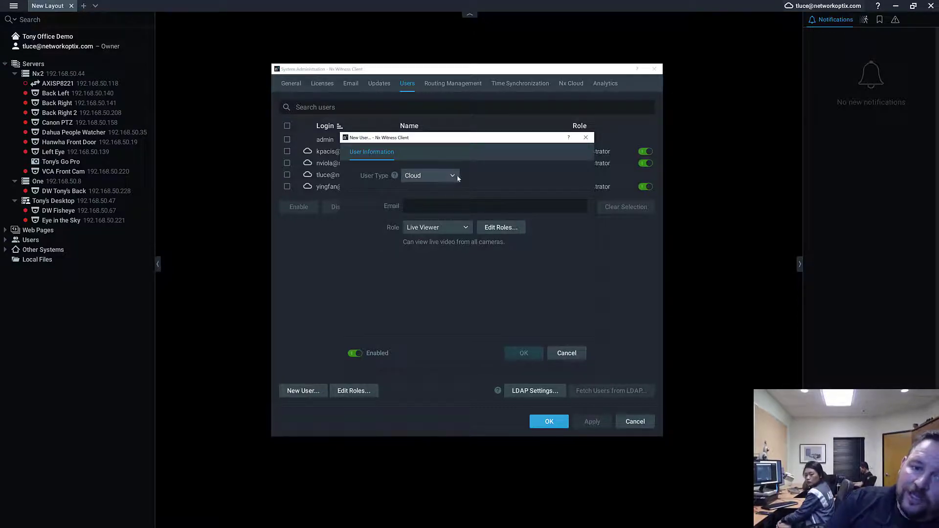
{"action": "left_click", "coordinate": [447, 227]}
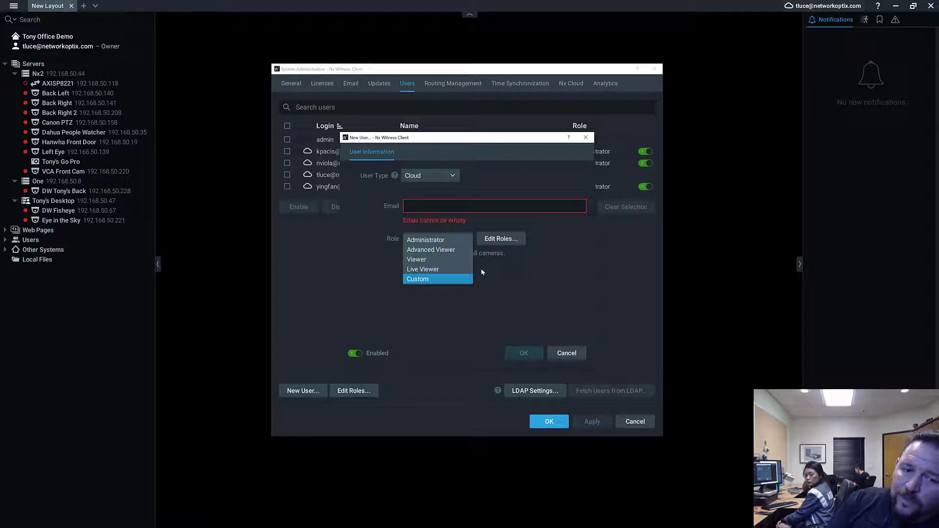
{"action": "left_click", "coordinate": [510, 242]}
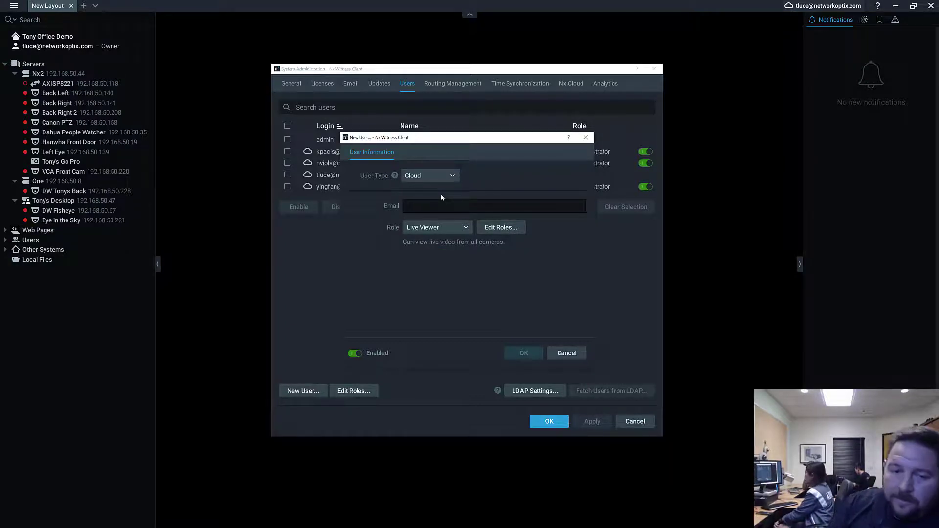
{"action": "left_click", "coordinate": [501, 228]}
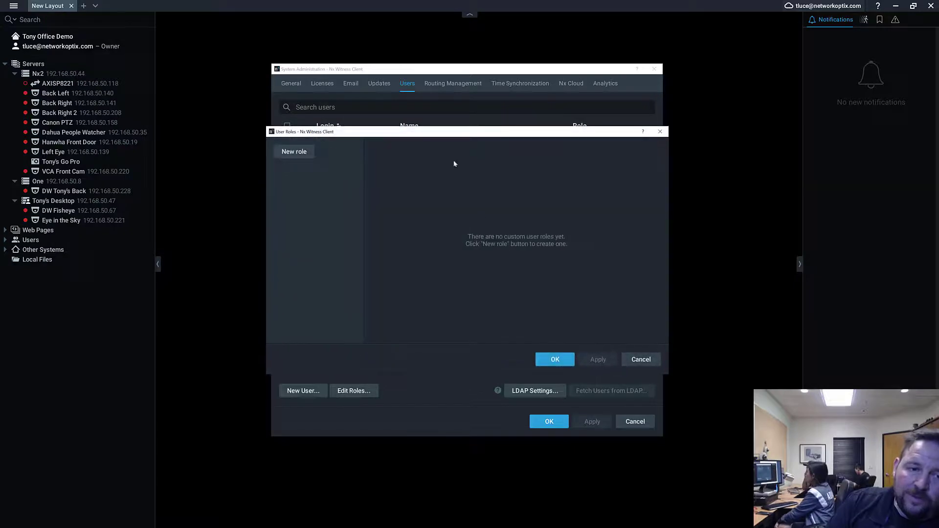
Step: Create a New Role and browse its Role Info, Permissions and Cameras & Resources tabs
{"action": "left_click", "coordinate": [294, 151]}
{"action": "left_click", "coordinate": [423, 145]}
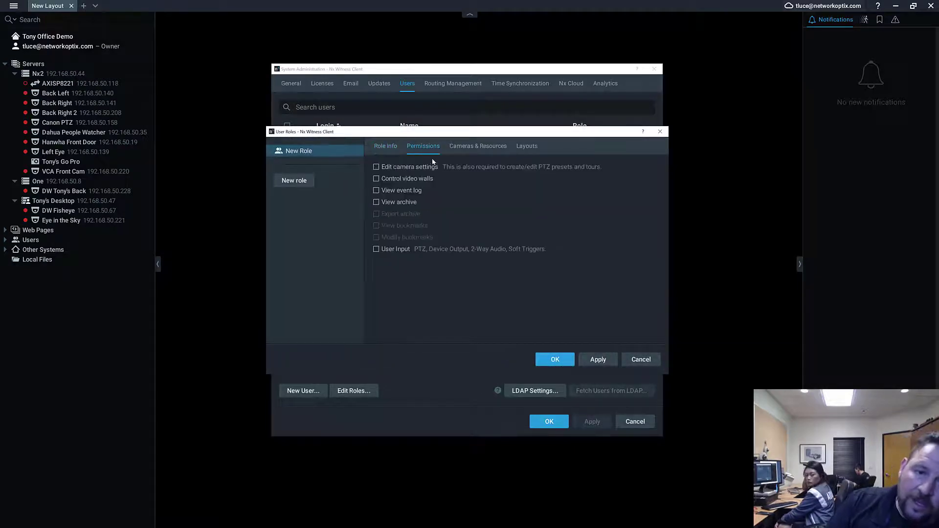
{"action": "left_click", "coordinate": [382, 146]}
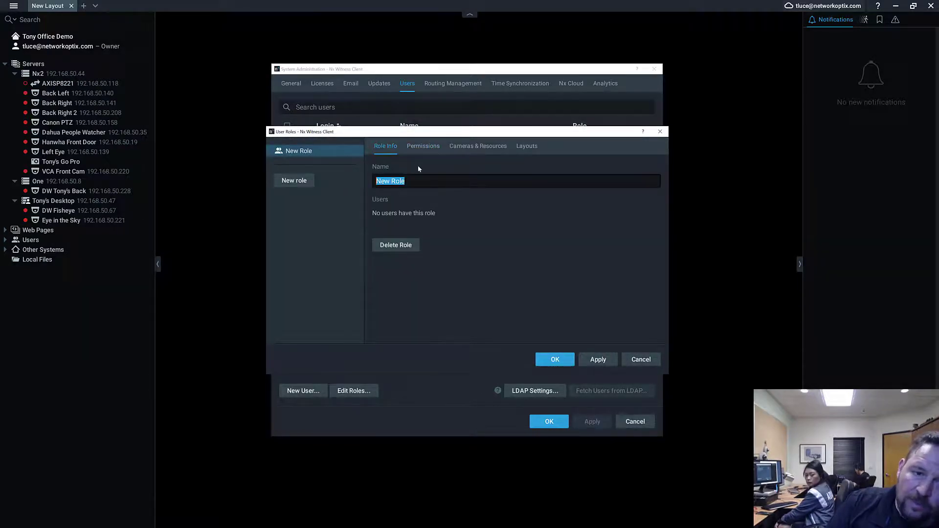
{"action": "left_click", "coordinate": [422, 147]}
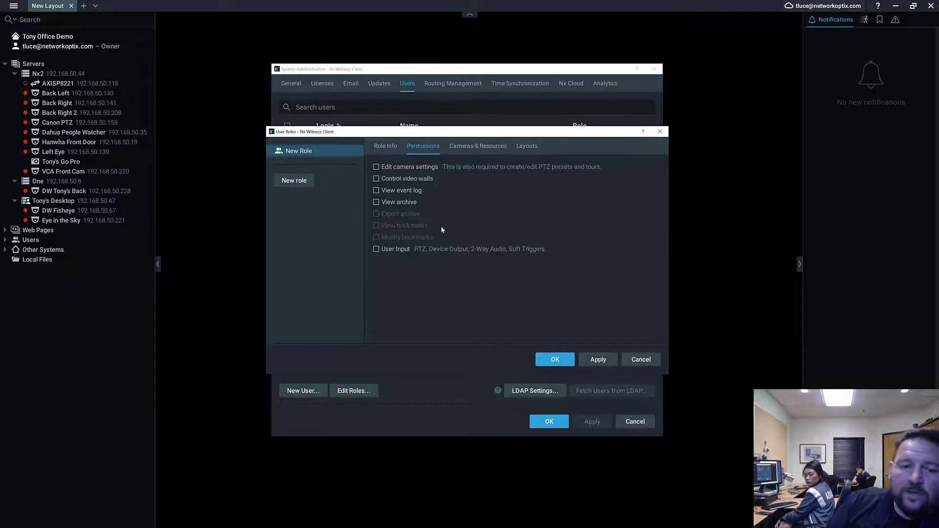
{"action": "left_click", "coordinate": [472, 149]}
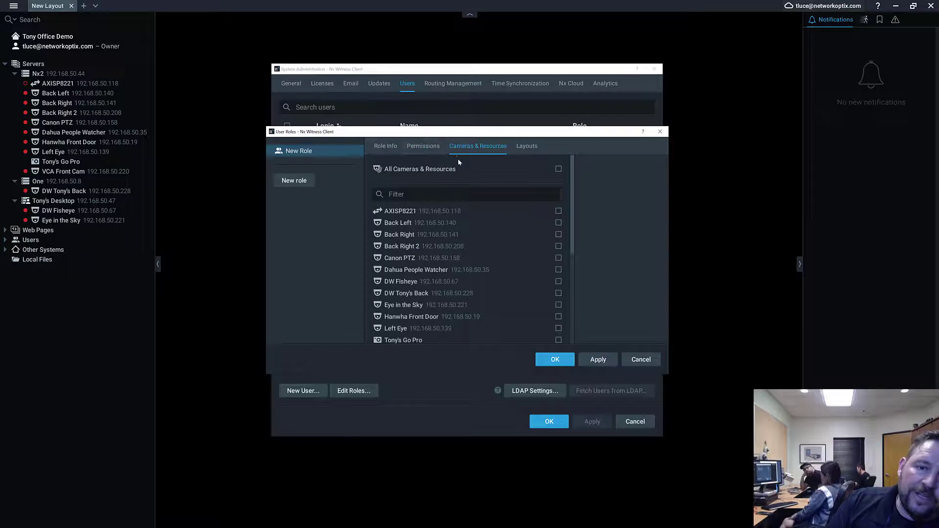
Step: Review the New Role's Layouts and other tabs, then cancel both the role and the new user
{"action": "left_click", "coordinate": [539, 151]}
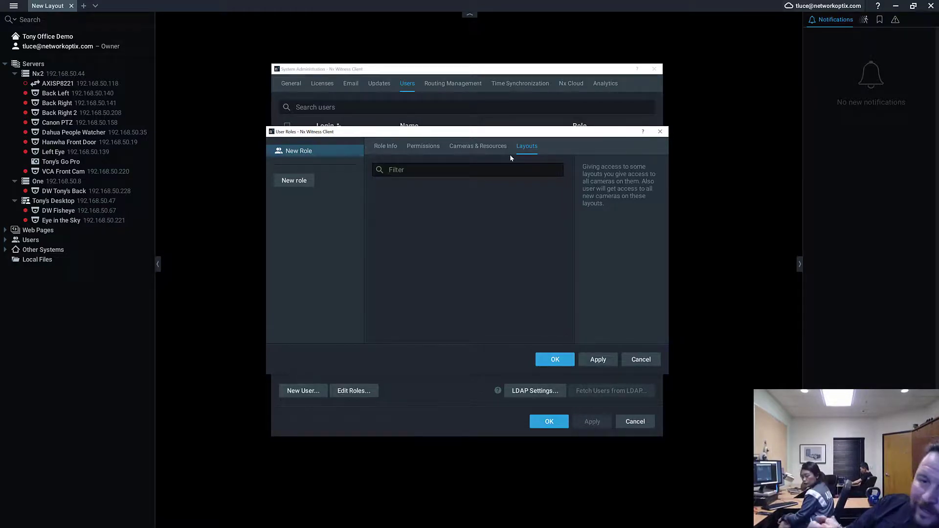
{"action": "left_click", "coordinate": [504, 146]}
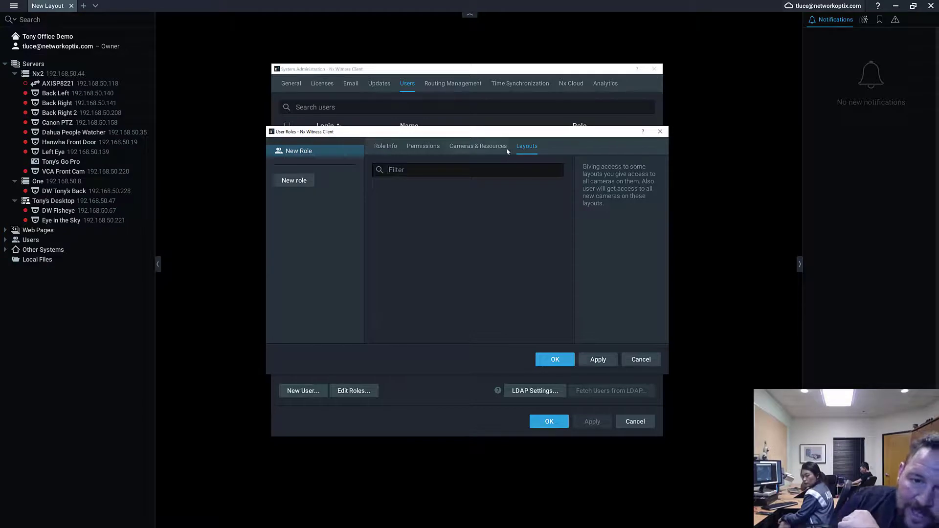
{"action": "left_click", "coordinate": [425, 149]}
{"action": "left_click", "coordinate": [385, 146]}
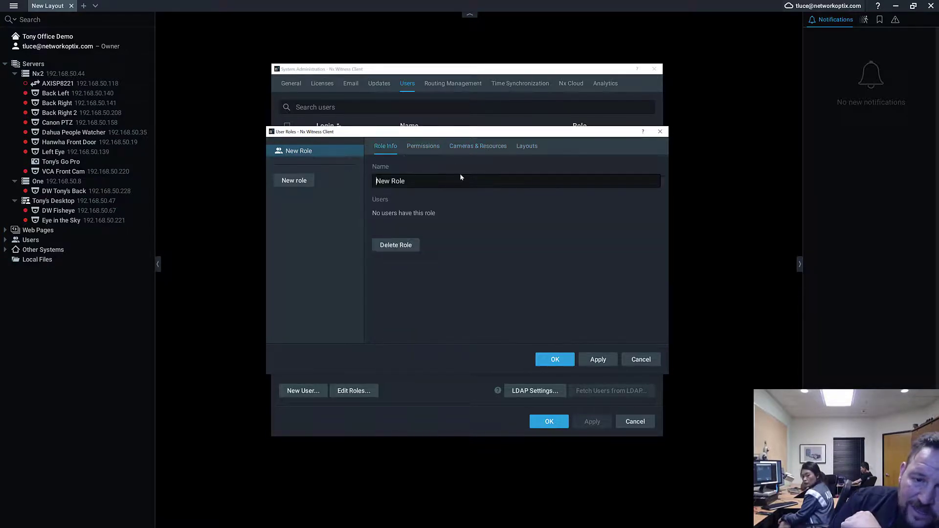
{"action": "left_click", "coordinate": [641, 360]}
{"action": "left_click", "coordinate": [566, 361]}
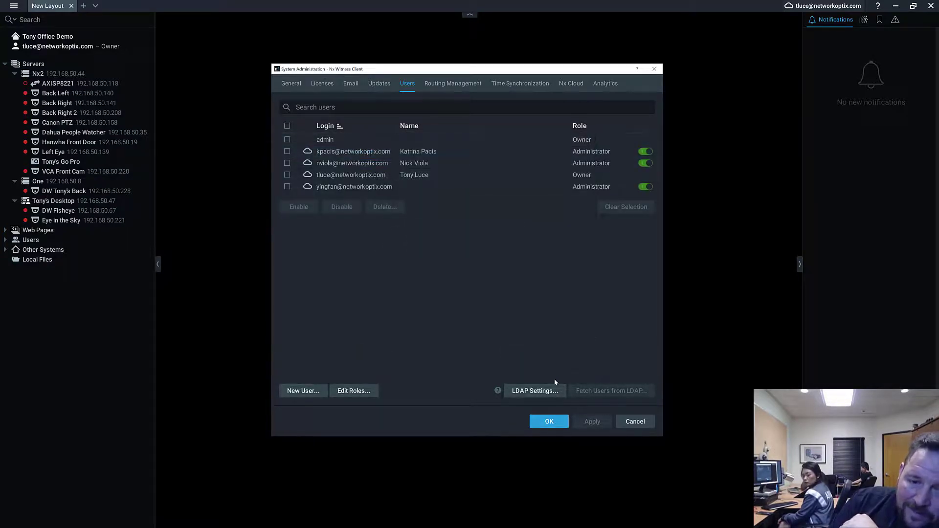
{"action": "left_click", "coordinate": [556, 386]}
{"action": "left_click_drag", "start_coordinate": [465, 168], "coordinate": [683, 22]}
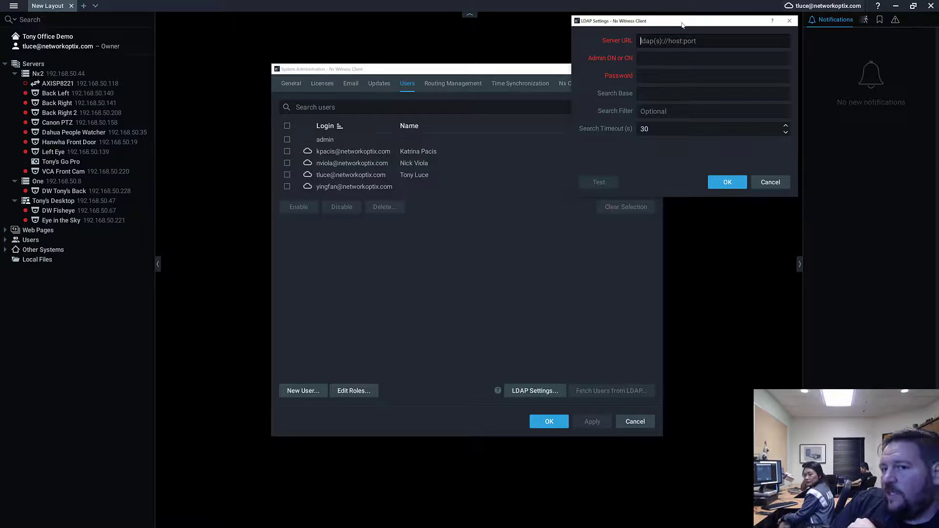
{"action": "key", "text": "Tab"}
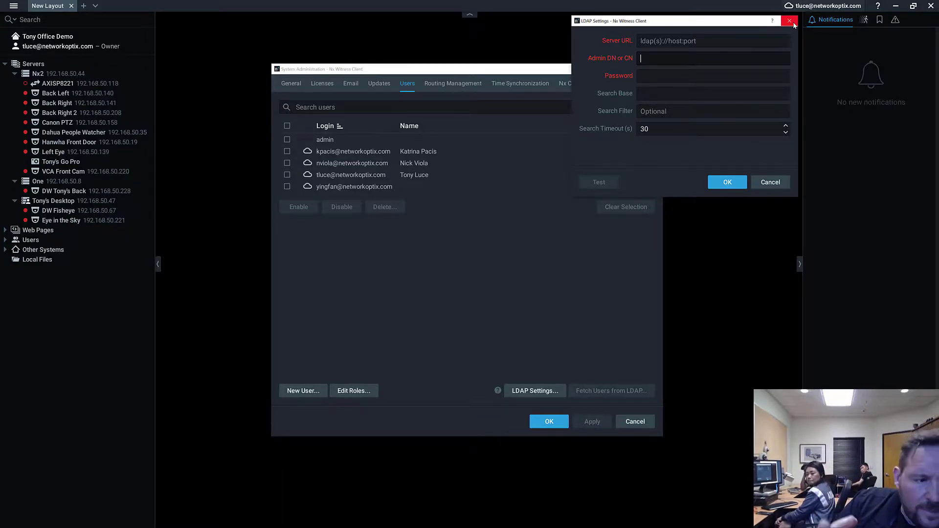
{"action": "left_click", "coordinate": [794, 22]}
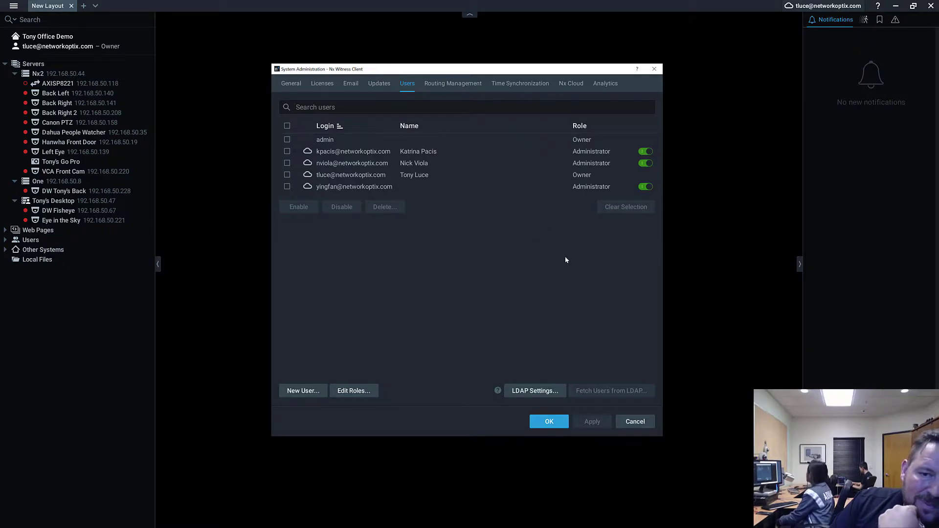
Step: Inspect the last user's Administrator role without changes, then close System Administration
{"action": "double_click", "coordinate": [350, 185]}
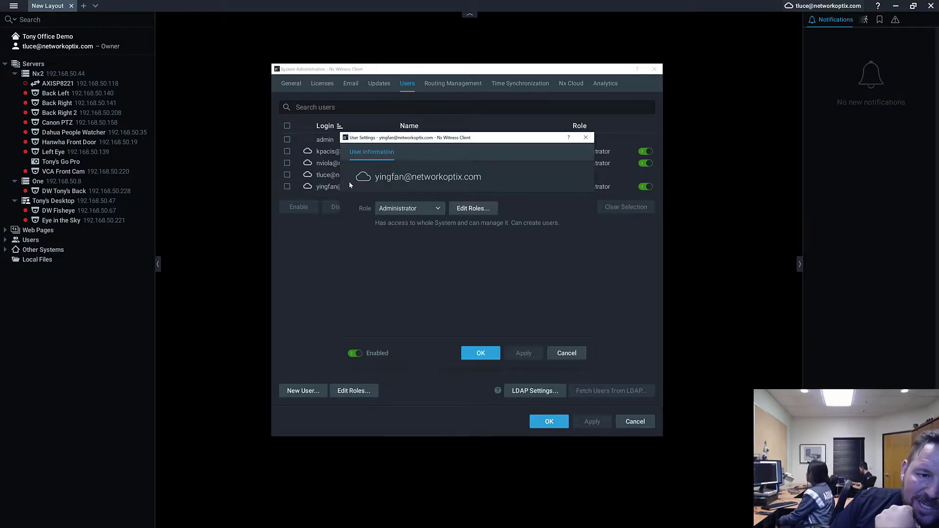
{"action": "left_click", "coordinate": [423, 205]}
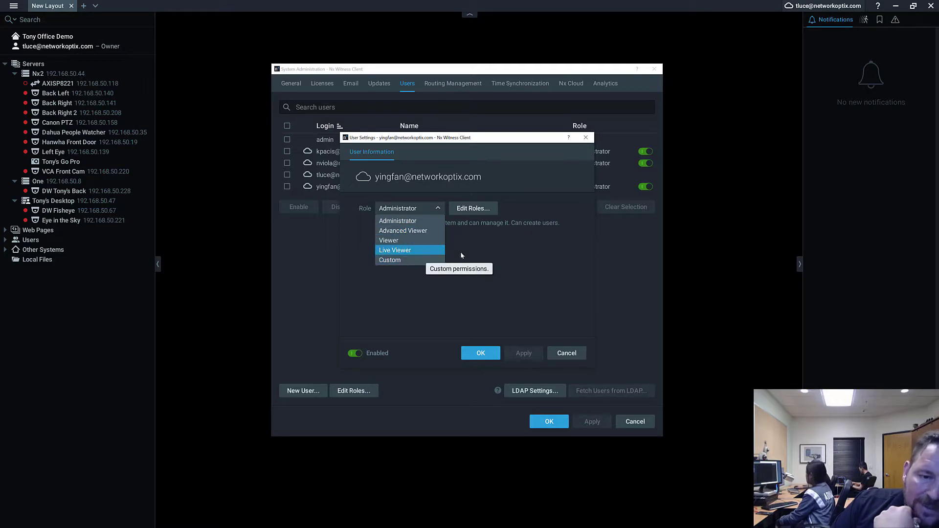
{"action": "left_click", "coordinate": [567, 353]}
{"action": "left_click", "coordinate": [567, 353]}
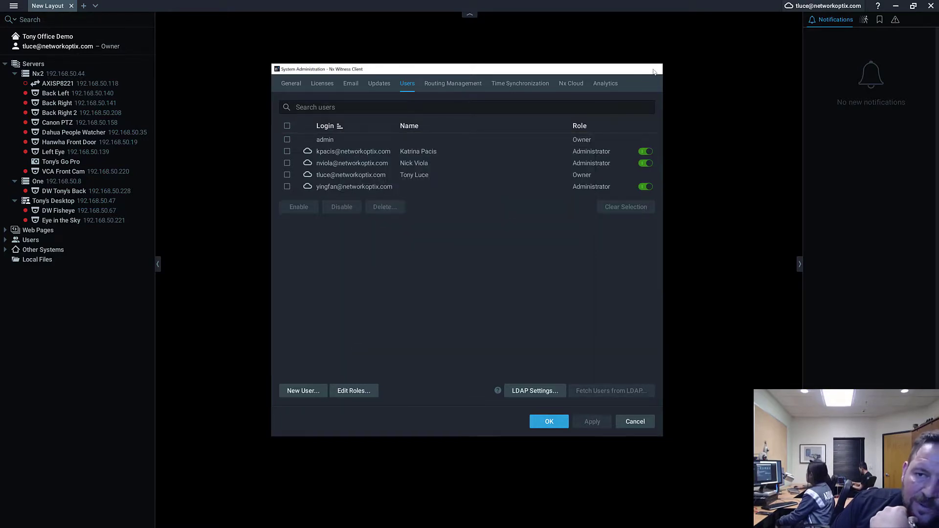
{"action": "left_click", "coordinate": [655, 69]}
Step: Open the User Roles & Permissions support article from the link in the Google Slides deck
{"action": "left_click", "coordinate": [913, 5]}
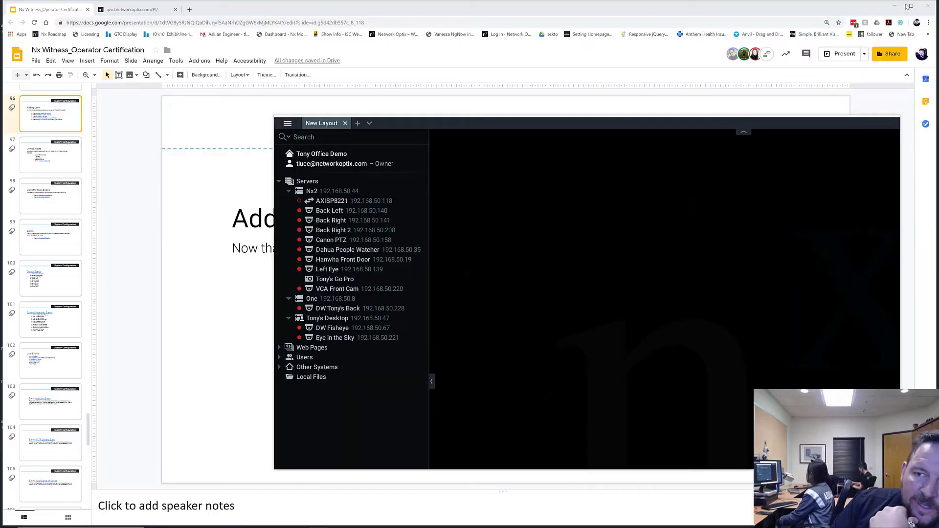
{"action": "left_click", "coordinate": [300, 112]}
{"action": "left_click", "coordinate": [410, 286]}
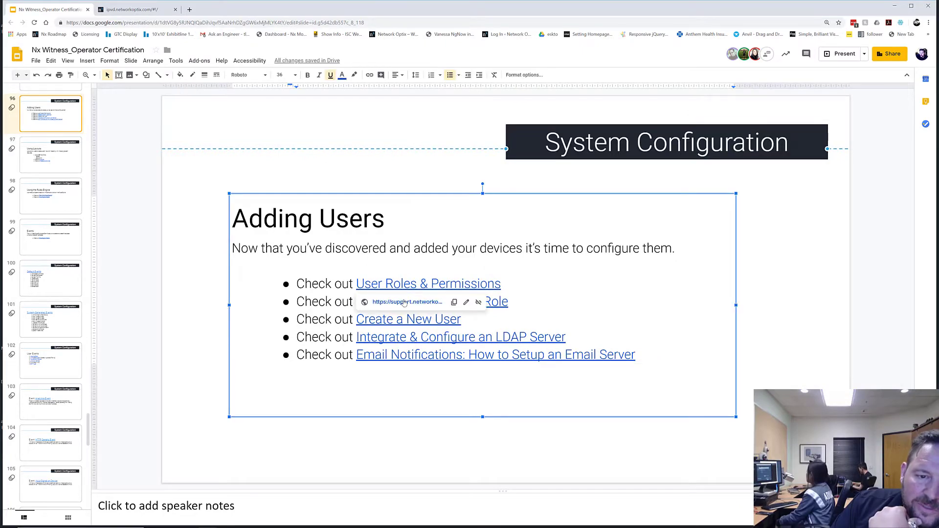
{"action": "left_click", "coordinate": [404, 302]}
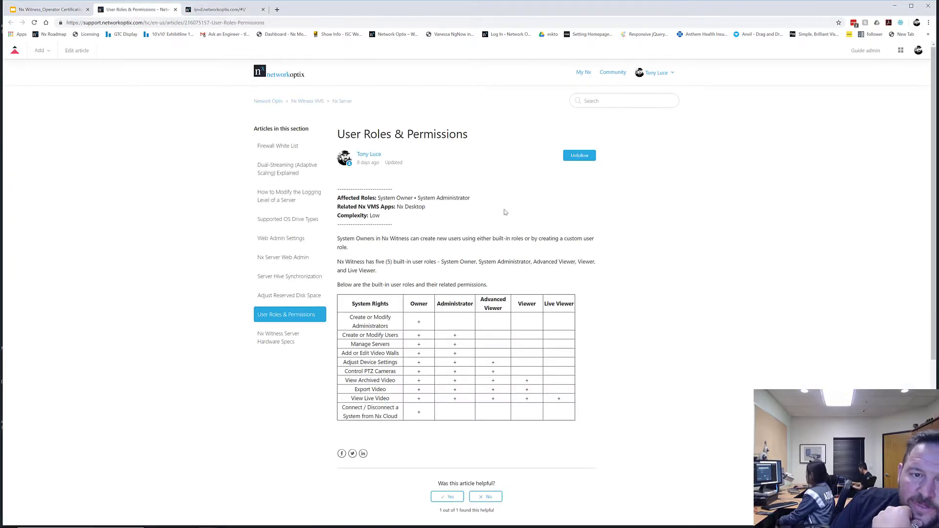
{"action": "scroll", "coordinate": [514, 219], "scroll_direction": "down", "scroll_amount": 2}
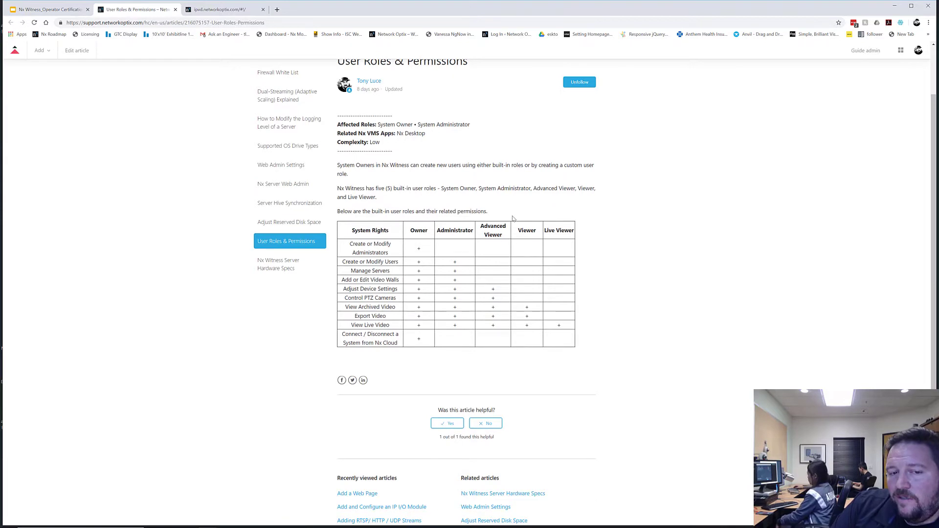